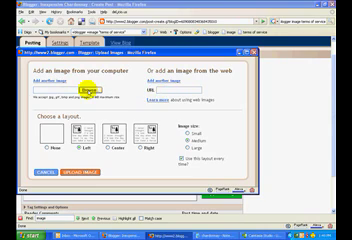
Choose the wine glass image file from the computer for upload.
{"action": "left_click", "coordinate": [88, 90]}
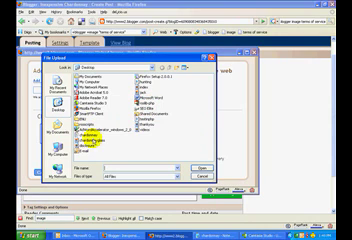
{"action": "double_click", "coordinate": [82, 140]}
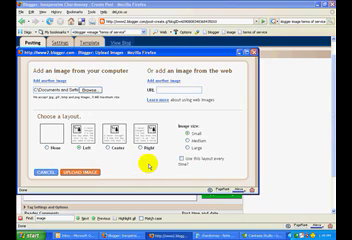
Upload the Chardonnay wine-glass photo into the post and return to the editor.
{"action": "left_click", "coordinate": [75, 172]}
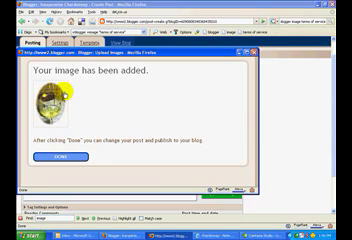
{"action": "left_click", "coordinate": [62, 158]}
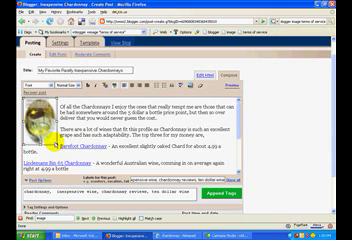
Shrink the wine-glass image slightly by dragging its corner handle inward.
{"action": "left_click_drag", "start_coordinate": [57, 148], "coordinate": [55, 145]}
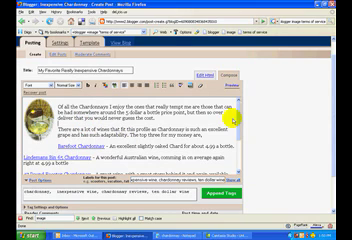
{"action": "mouse_move", "coordinate": [240, 113]}
{"action": "left_mouse_down"}
{"action": "mouse_move", "coordinate": [240, 147]}
{"action": "mouse_move", "coordinate": [240, 112]}
{"action": "left_mouse_up"}
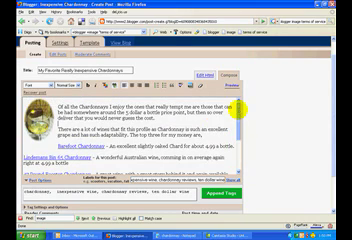
{"action": "scroll", "coordinate": [120, 140], "scroll_direction": "down", "scroll_amount": 3}
{"action": "scroll", "coordinate": [90, 145], "scroll_direction": "down", "scroll_amount": 2}
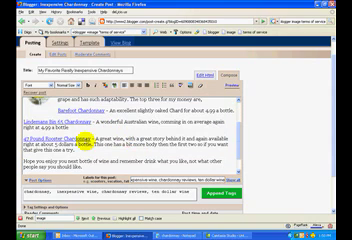
{"action": "scroll", "coordinate": [88, 143], "scroll_direction": "down", "scroll_amount": 2}
{"action": "scroll", "coordinate": [130, 150], "scroll_direction": "up", "scroll_amount": 5}
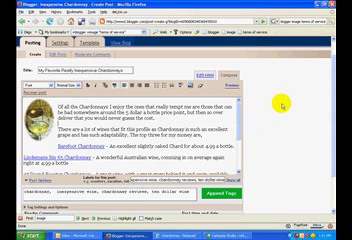
{"action": "scroll", "coordinate": [283, 110], "scroll_direction": "down", "scroll_amount": 3}
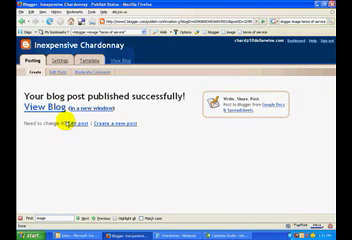
Open the published blog's View Blog link in a new tab.
{"action": "right_click", "coordinate": [40, 108]}
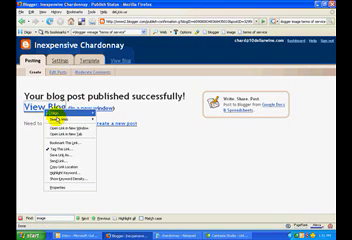
{"action": "left_click", "coordinate": [62, 133]}
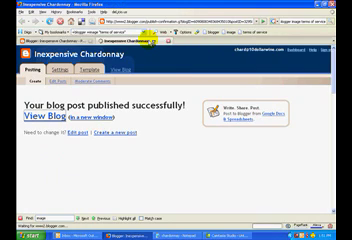
Switch to the Inexpensive Chardonnay tab to view the live post.
{"action": "left_click", "coordinate": [120, 42]}
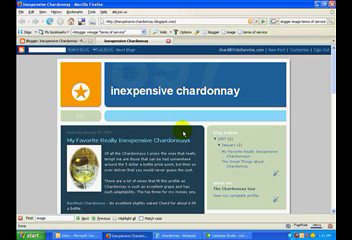
{"action": "scroll", "coordinate": [160, 113], "scroll_direction": "down", "scroll_amount": 3}
{"action": "scroll", "coordinate": [160, 110], "scroll_direction": "down", "scroll_amount": 3}
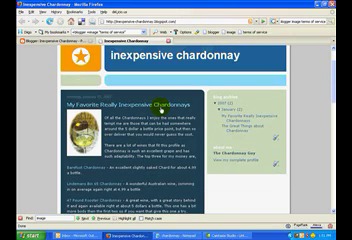
{"action": "scroll", "coordinate": [160, 110], "scroll_direction": "down", "scroll_amount": 3}
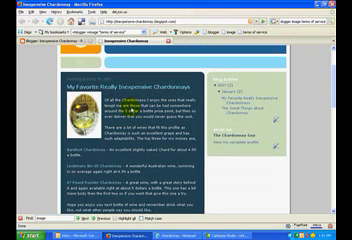
{"action": "scroll", "coordinate": [152, 104], "scroll_direction": "down", "scroll_amount": 2}
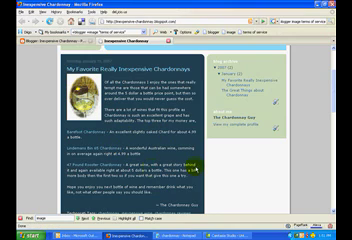
{"action": "scroll", "coordinate": [128, 175], "scroll_direction": "down", "scroll_amount": 2}
{"action": "scroll", "coordinate": [128, 175], "scroll_direction": "down", "scroll_amount": 2}
{"action": "scroll", "coordinate": [128, 175], "scroll_direction": "up", "scroll_amount": 2}
{"action": "scroll", "coordinate": [128, 170], "scroll_direction": "up", "scroll_amount": 2}
{"action": "scroll", "coordinate": [130, 160], "scroll_direction": "up", "scroll_amount": 2}
{"action": "scroll", "coordinate": [140, 150], "scroll_direction": "up", "scroll_amount": 2}
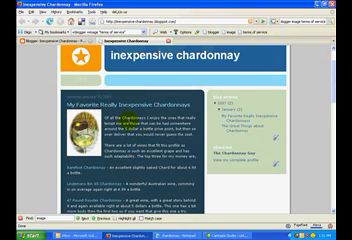
{"action": "scroll", "coordinate": [130, 131], "scroll_direction": "down", "scroll_amount": 2}
{"action": "scroll", "coordinate": [130, 131], "scroll_direction": "down", "scroll_amount": 1}
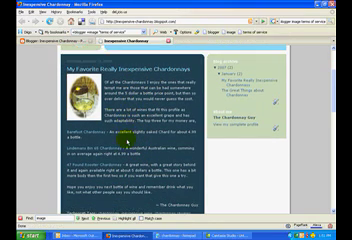
{"action": "scroll", "coordinate": [130, 131], "scroll_direction": "down", "scroll_amount": 1}
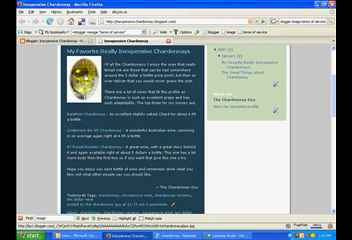
{"action": "left_click", "coordinate": [80, 73]}
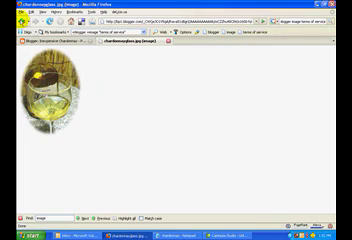
{"action": "left_click", "coordinate": [24, 20]}
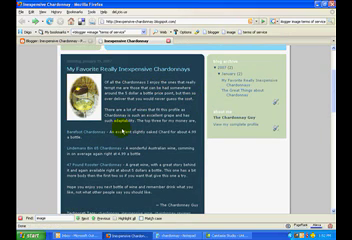
{"action": "scroll", "coordinate": [118, 128], "scroll_direction": "down", "scroll_amount": 1}
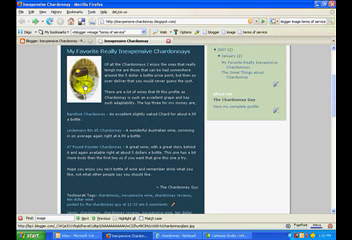
{"action": "left_click", "coordinate": [88, 78]}
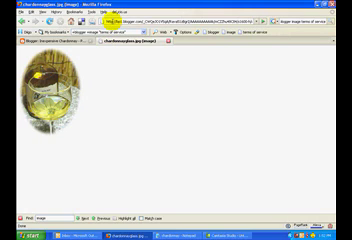
{"action": "left_click", "coordinate": [110, 20]}
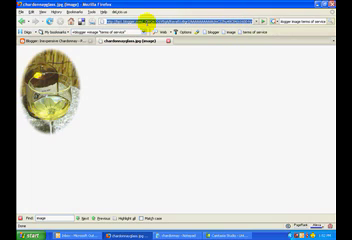
{"action": "right_click", "coordinate": [116, 21]}
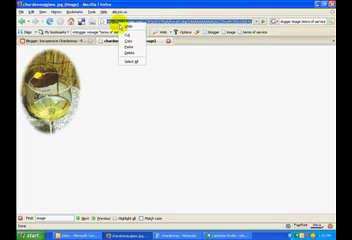
{"action": "left_click", "coordinate": [128, 41]}
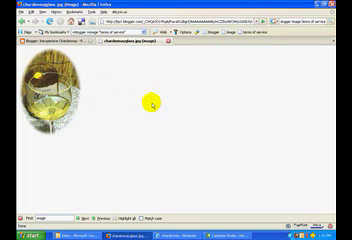
{"action": "left_click", "coordinate": [22, 20]}
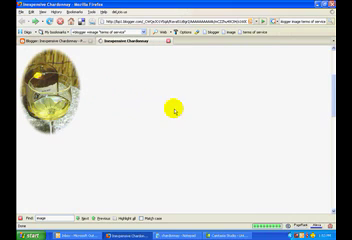
{"action": "scroll", "coordinate": [183, 101], "scroll_direction": "up", "scroll_amount": 3}
{"action": "scroll", "coordinate": [150, 120], "scroll_direction": "up", "scroll_amount": 2}
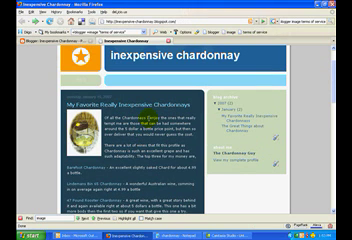